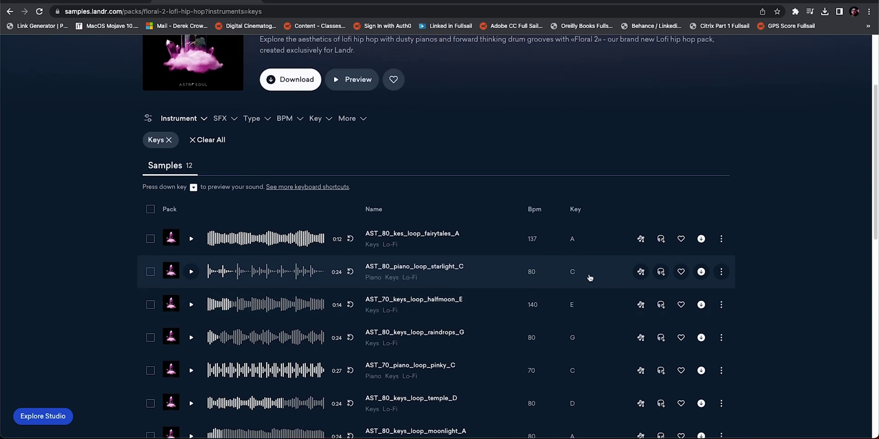
- Add the AST_80_piano_loop_starlight_C sample to the Creator and stop its playback
click(661, 274)
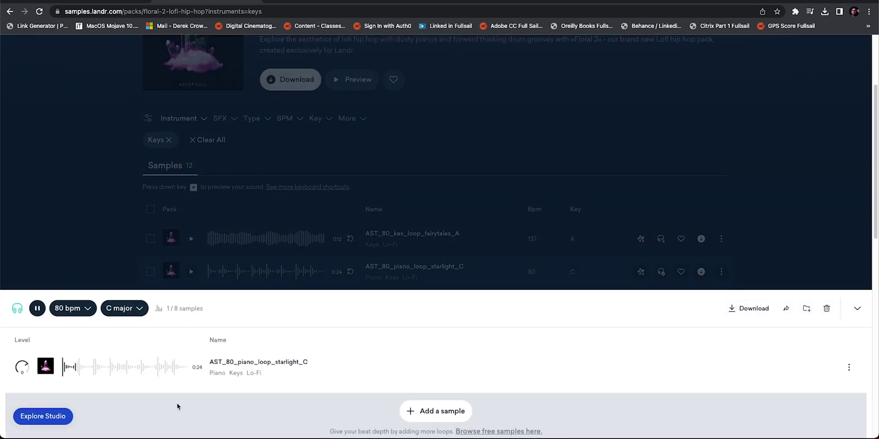
click(38, 312)
click(95, 280)
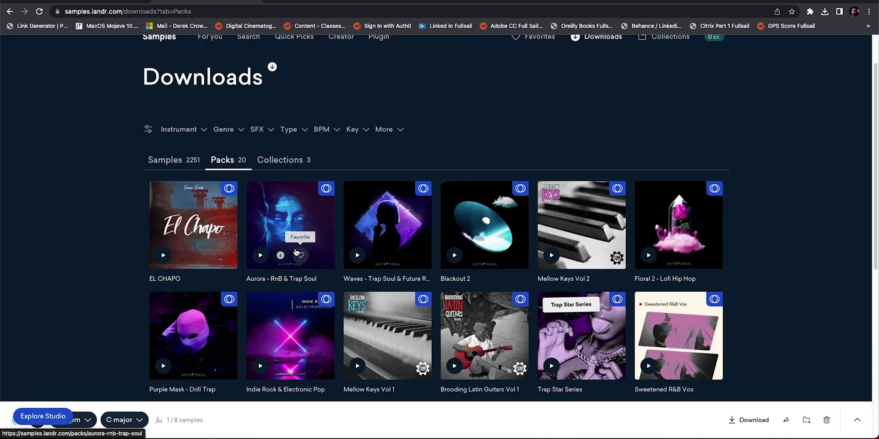
- Audition the drum loops in the Aurora - RnB & Trap Soul pack and add AST_AUR_80_drum_loop_jetpack to the Creator
click(313, 246)
scroll(104, 273, down, 3)
click(191, 186)
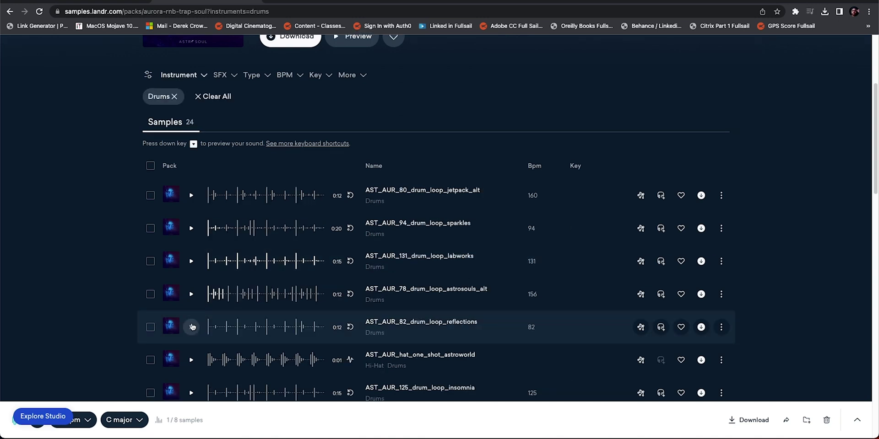
click(192, 328)
scroll(200, 334, down, 3)
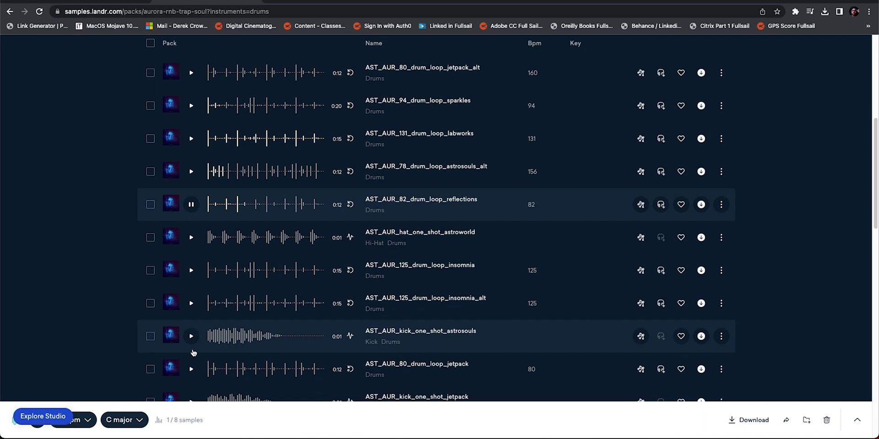
scroll(201, 357, down, 1)
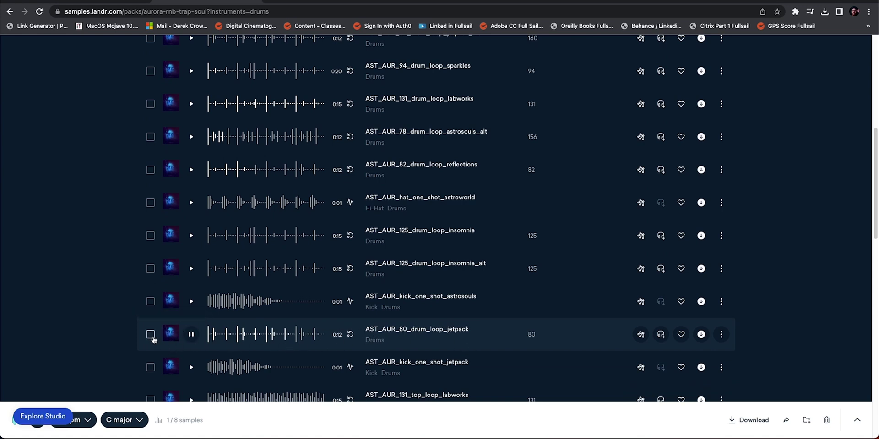
click(662, 338)
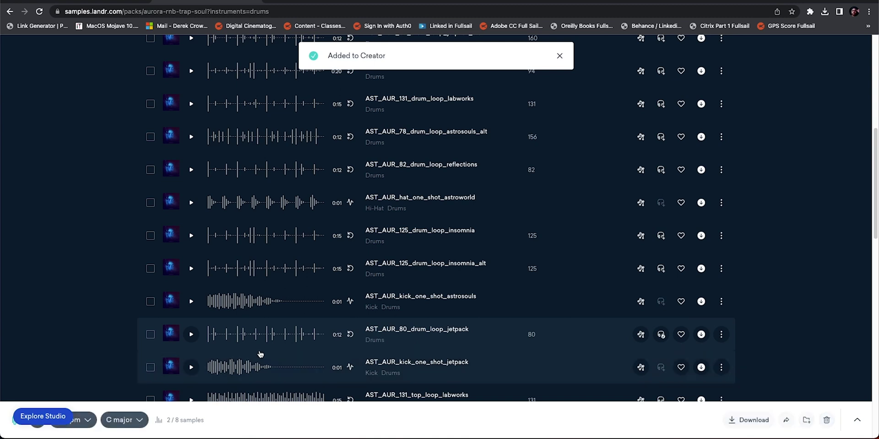
- Play the starlight piano loop and jetpack drum loop together in the Creator
click(225, 422)
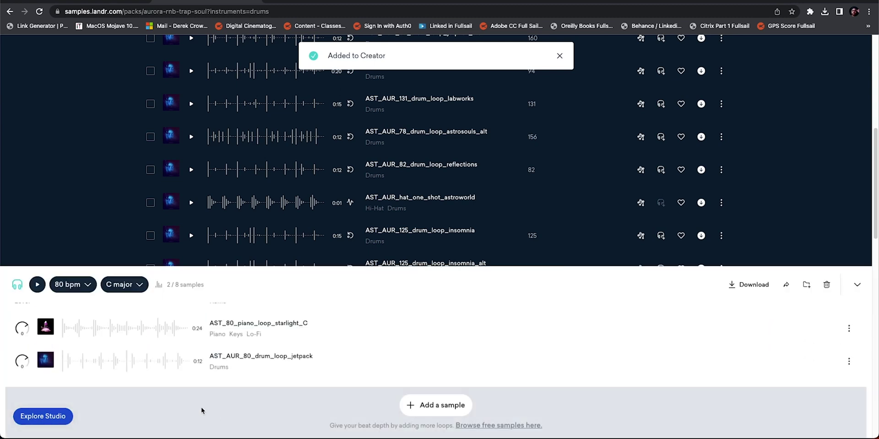
click(37, 275)
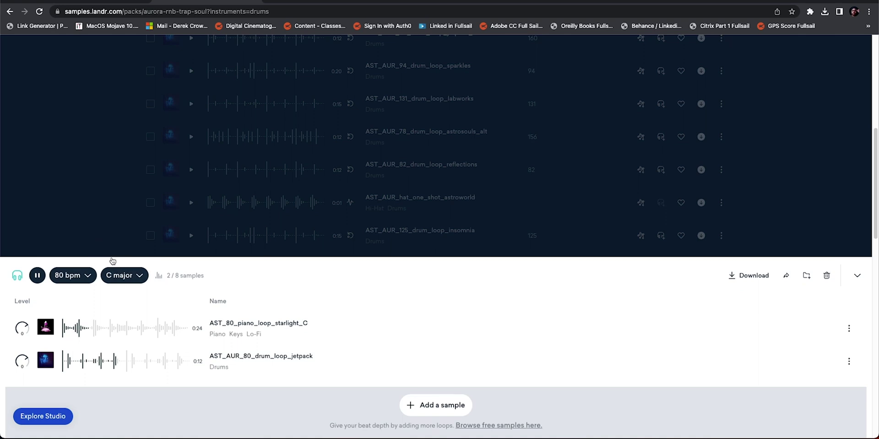
click(101, 236)
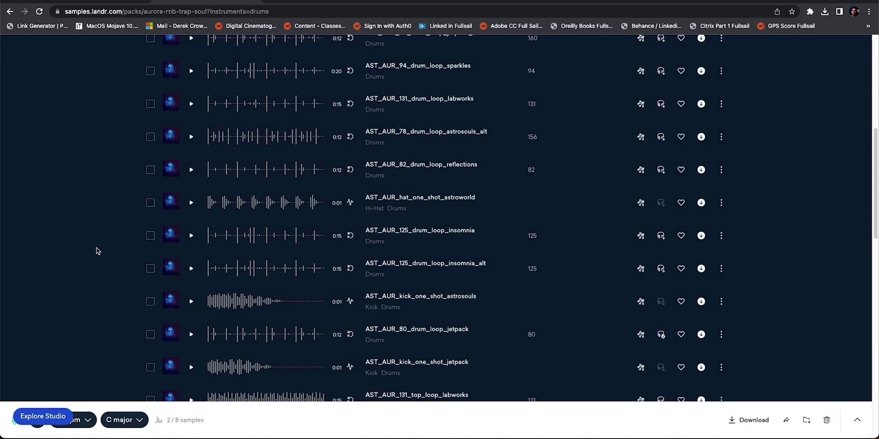
scroll(96, 249, up, 5)
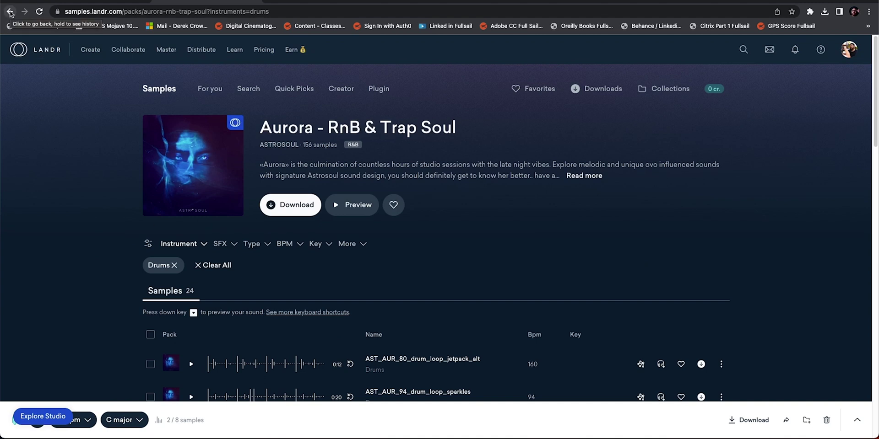
scroll(67, 374, down, 3)
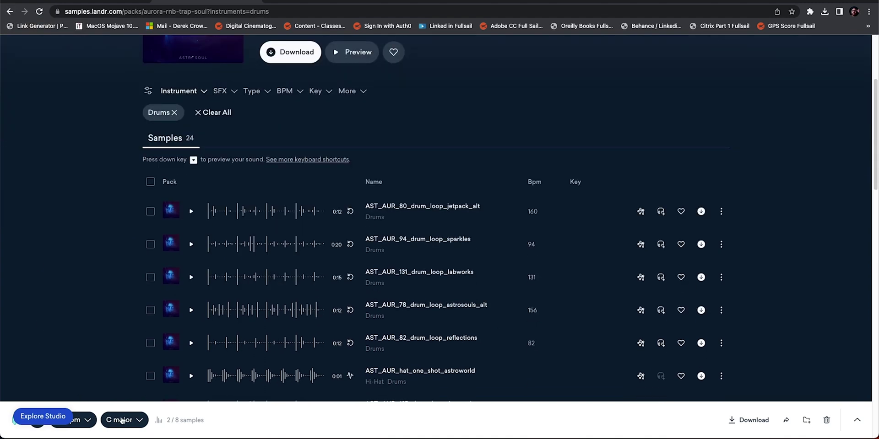
- Play the Creator mix of the piano loop, drum loop and Jazz_Guitar_Ensemble_8 sample
click(206, 424)
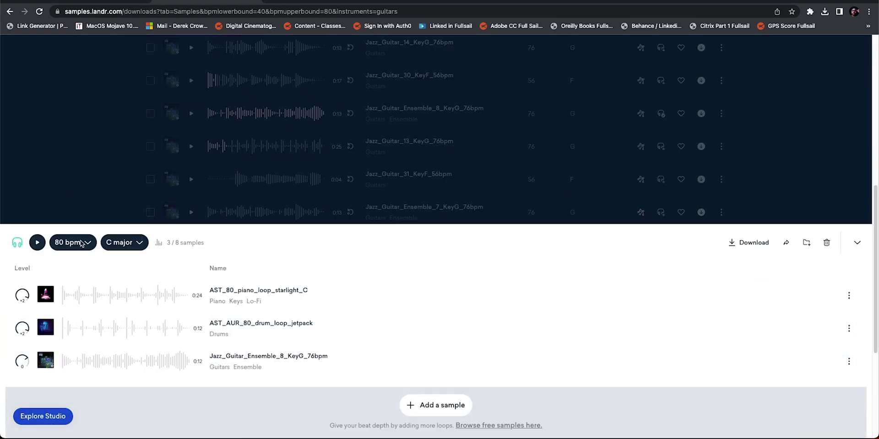
click(38, 244)
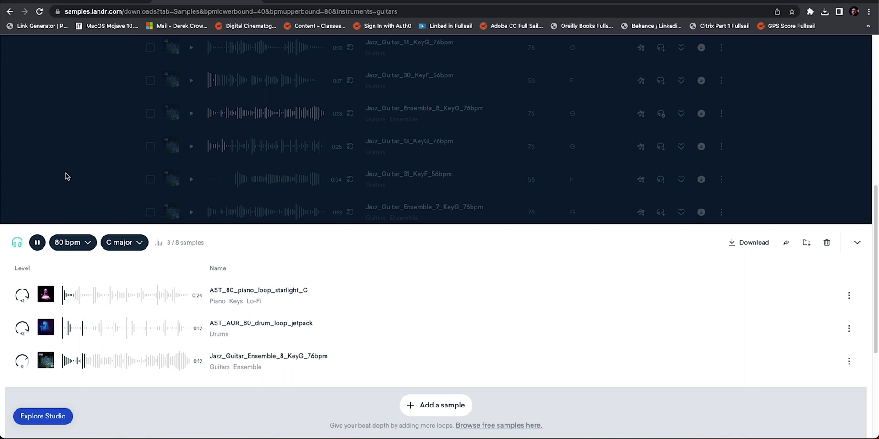
key(space)
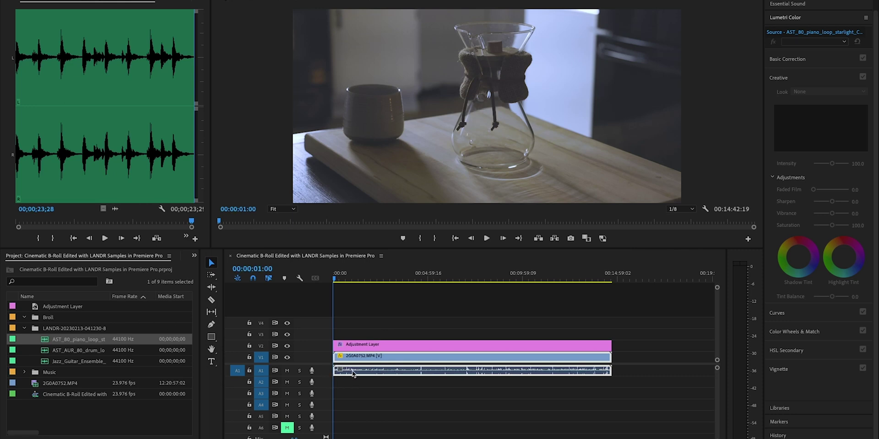
- Switch to the Premiere Pro project and review the imported LANDR sample folder and the end of the footage in the sequence
click(24, 329)
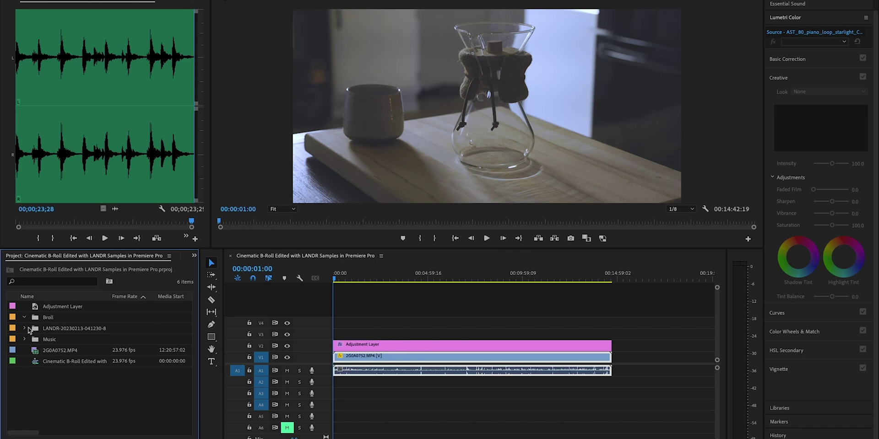
click(26, 329)
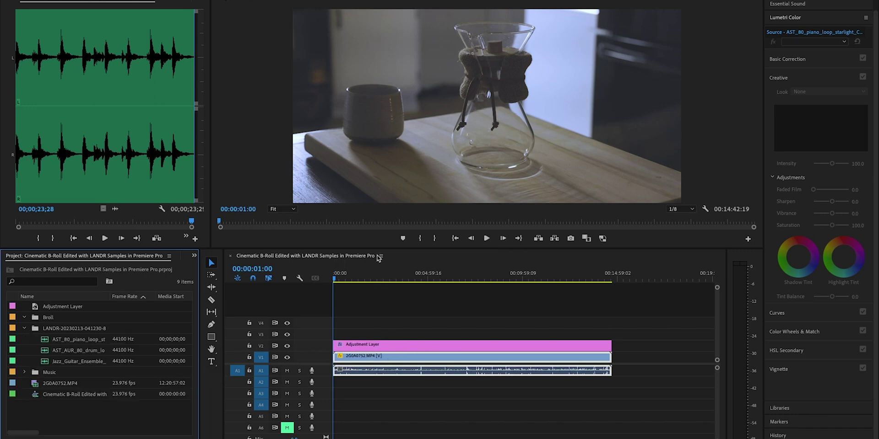
click(613, 279)
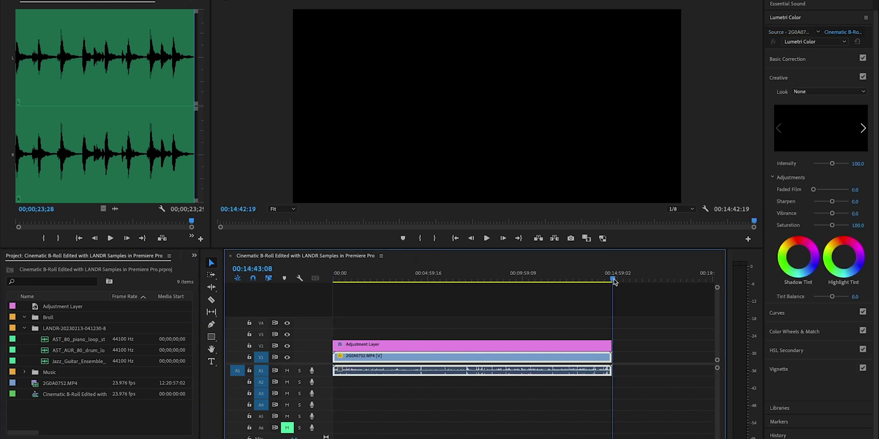
mouse_move(615, 282)
mouse_down()
mouse_move(562, 283)
mouse_move(613, 284)
mouse_up()
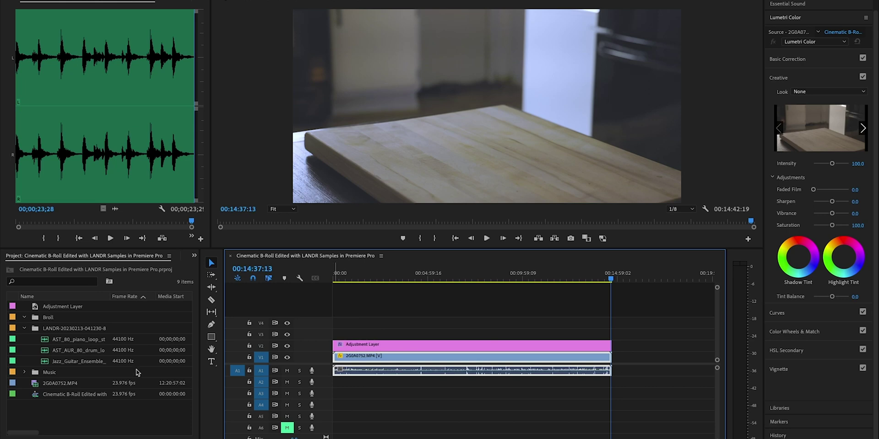
- Place the three imported LANDR loops at the start of the sequence on audio tracks A2, A3 and A4
double_click(77, 342)
drag(77, 341, 335, 407)
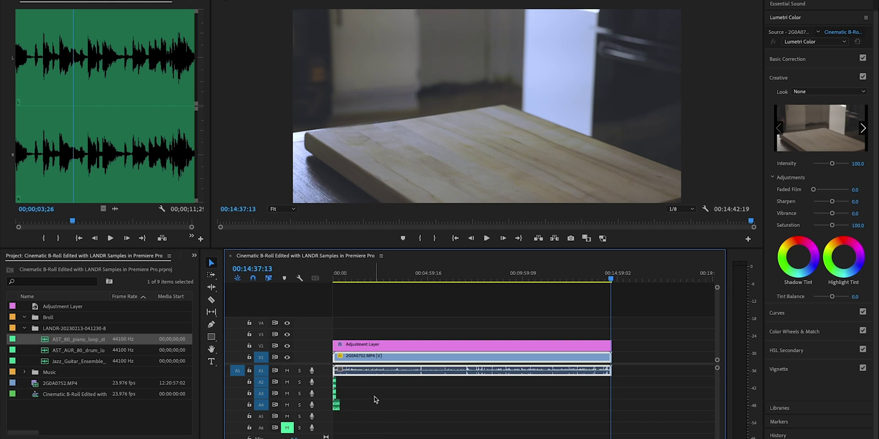
- Play the sequence from the beginning, and mute the footage audio on A1 and the piano loop track A4
click(338, 276)
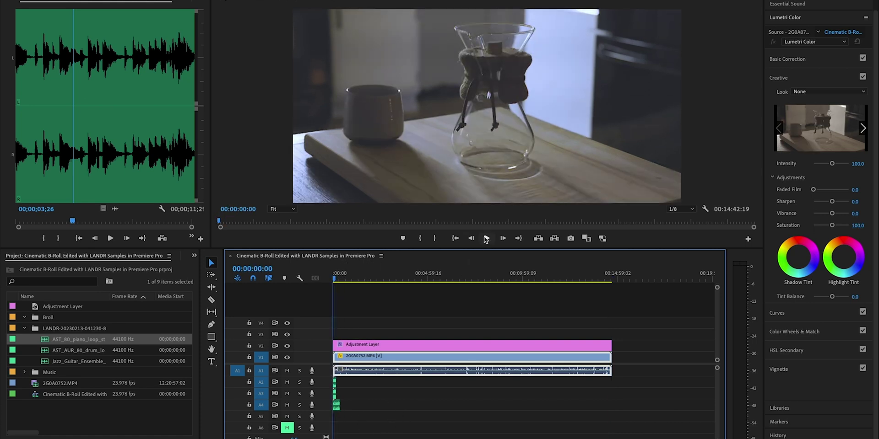
click(485, 239)
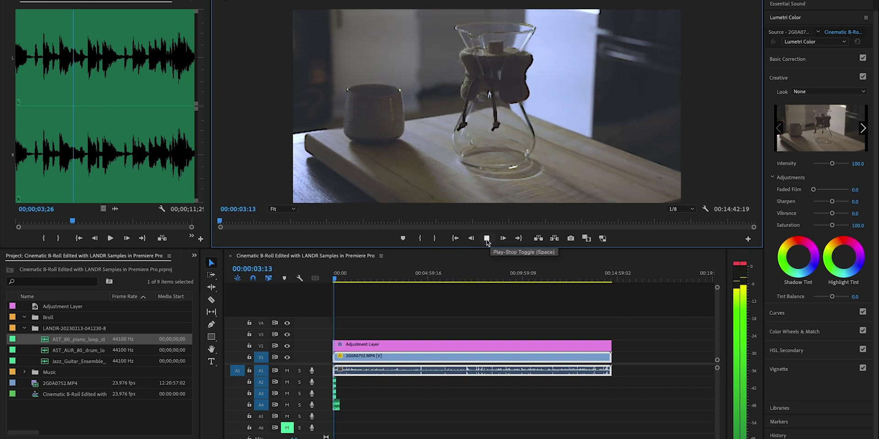
click(487, 238)
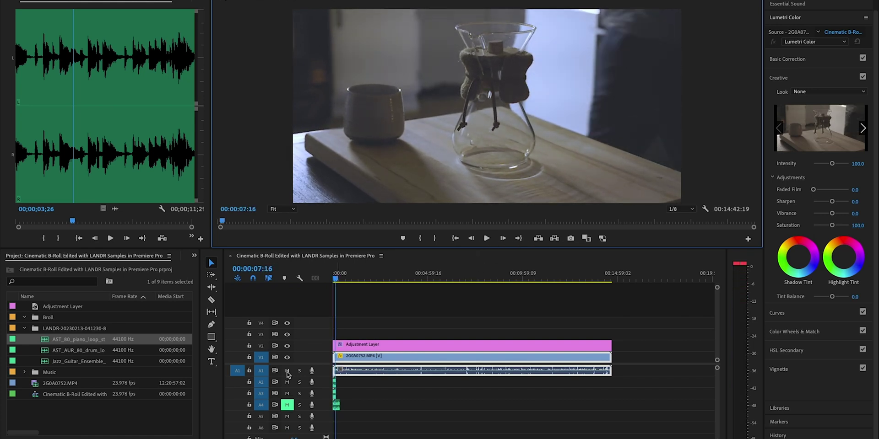
click(287, 371)
click(485, 239)
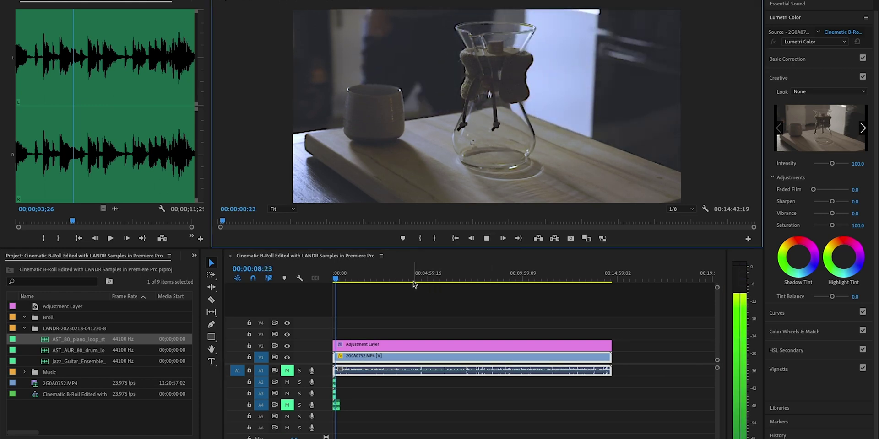
- Play the unmuted guitar and drum loops from the start of the sequence
drag(336, 279, 315, 278)
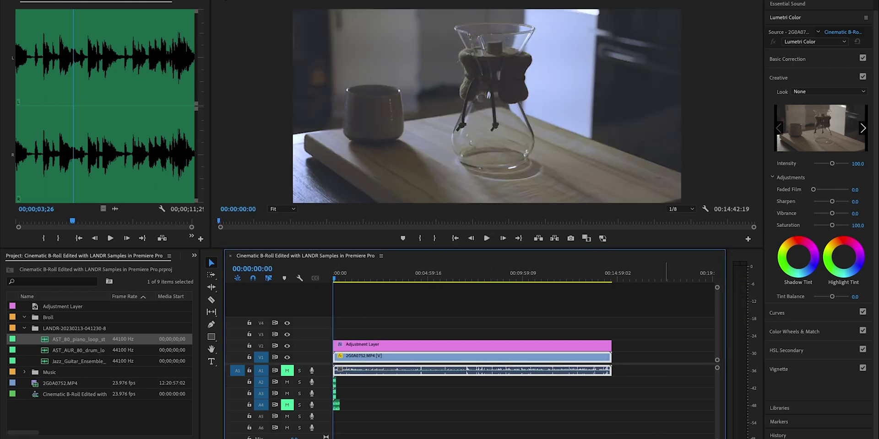
key(backslash)
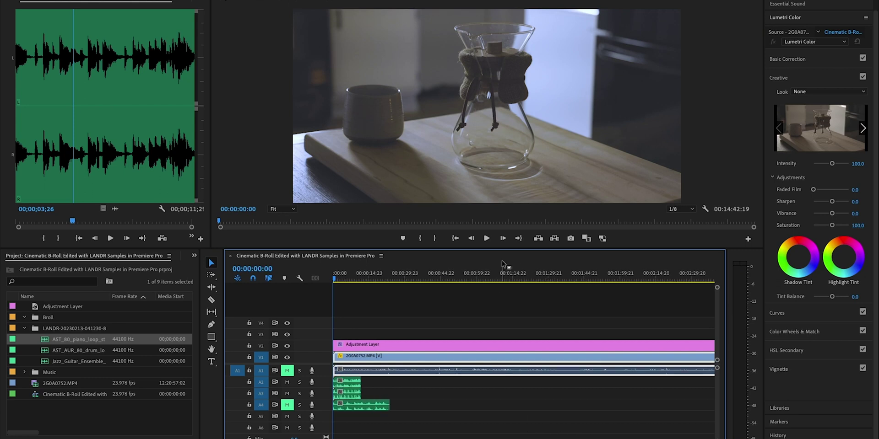
click(486, 238)
click(486, 238)
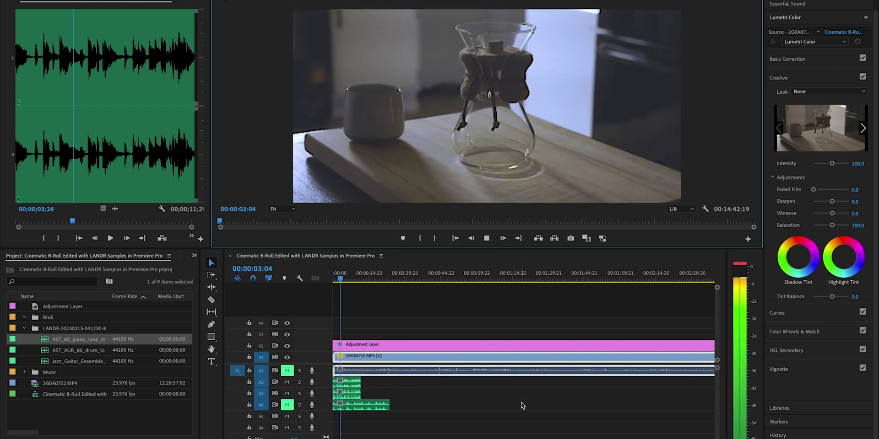
- Repeat the drum loop end to end on A3, start the piano loop on A4 at the second repeat, and unmute A4
drag(350, 394, 412, 405)
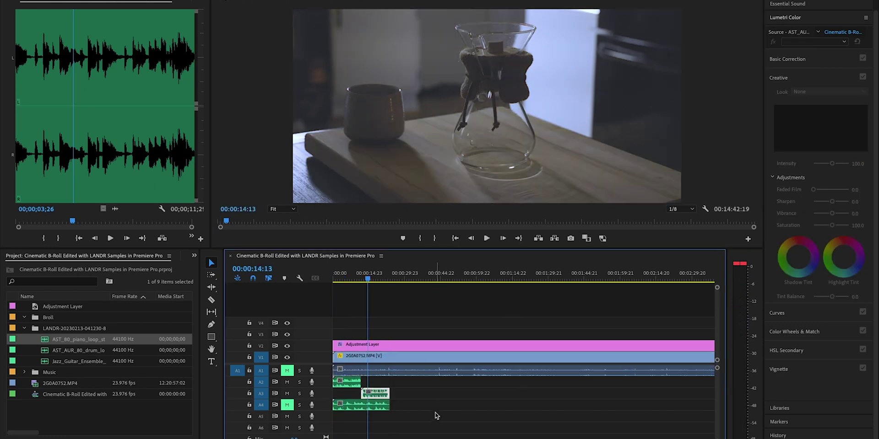
key(Home)
click(487, 238)
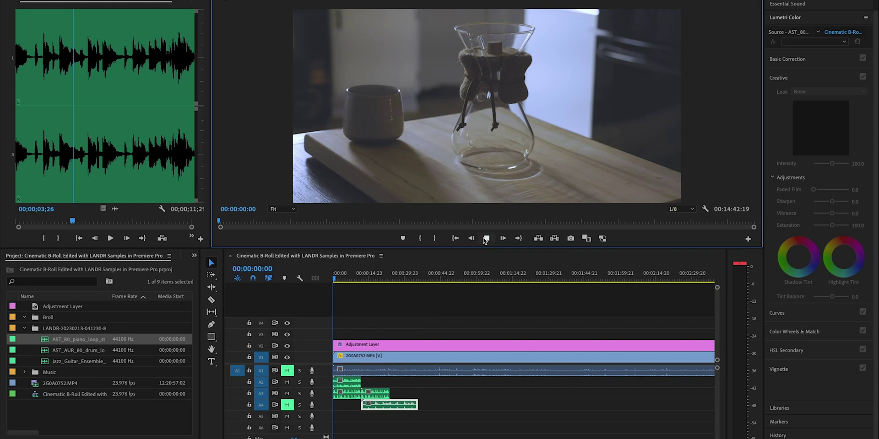
click(287, 405)
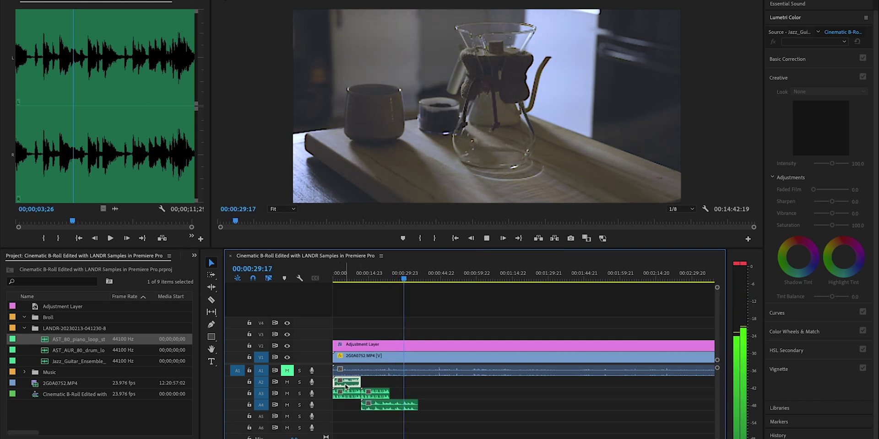
- Duplicate the guitar, drum and piano loops further along tracks A2, A3 and A4 to extend the arrangement
drag(346, 386, 435, 385)
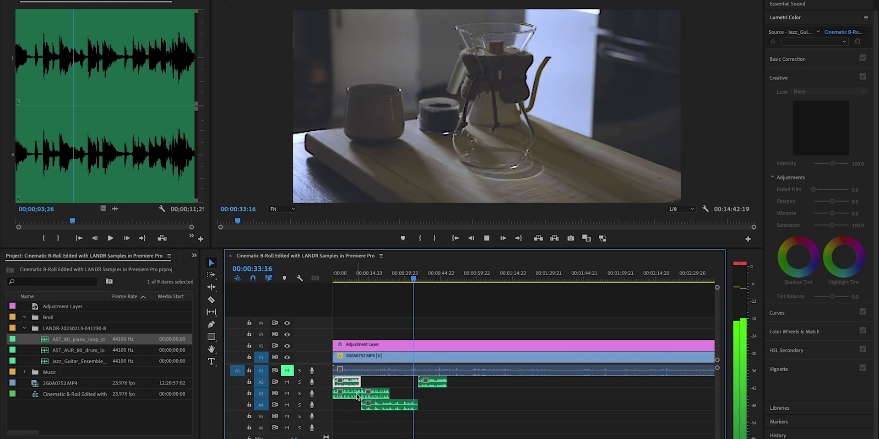
drag(399, 392, 342, 396)
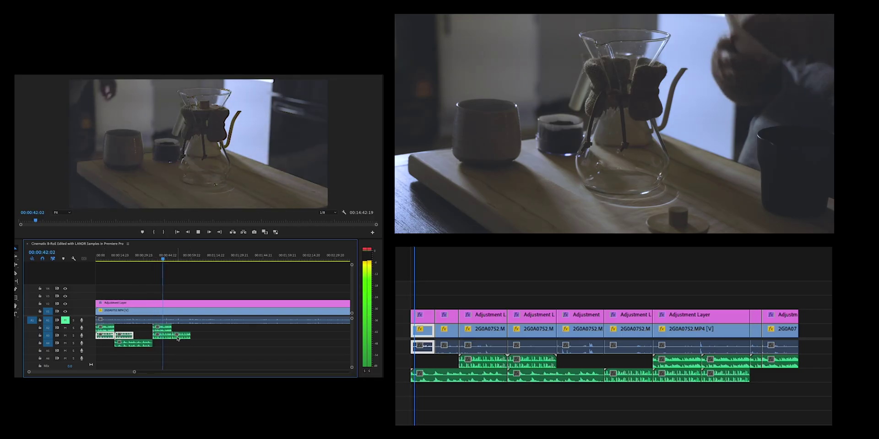
alt+drag(137, 344, 165, 337)
drag(166, 337, 185, 337)
click(195, 320)
- Play back the extended loop arrangement from the beginning of the sequence
key(Home)
click(198, 233)
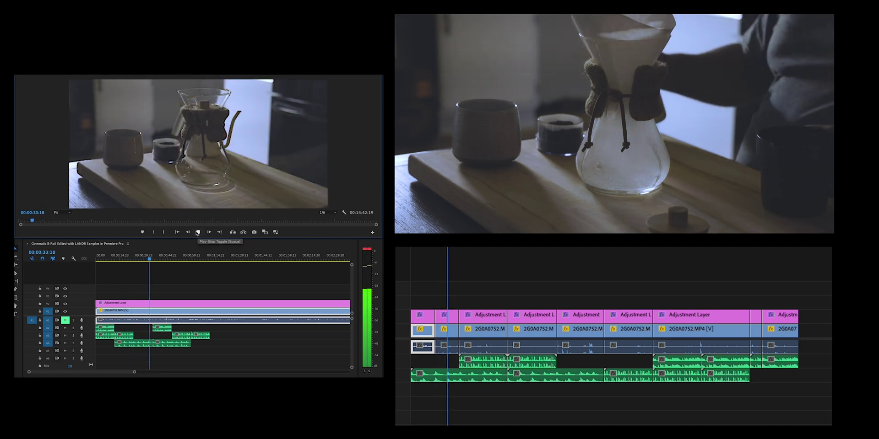
click(197, 234)
key(Home)
key(space)
drag(98, 329, 100, 335)
key(space)
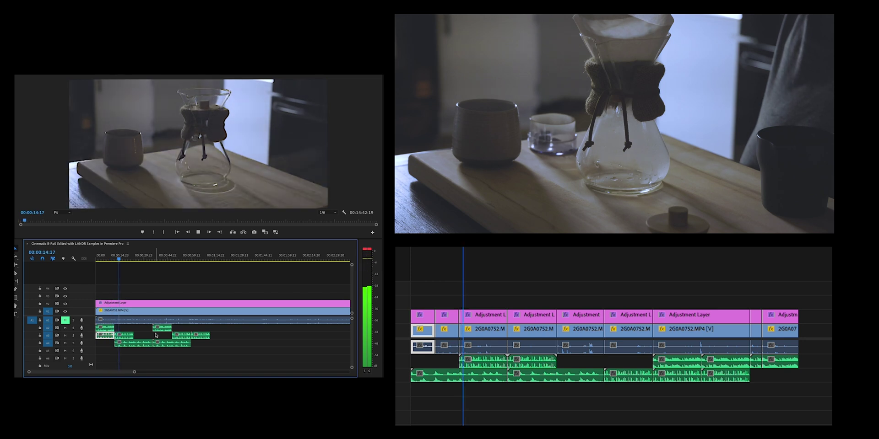
- Move the piano loops later on A4 and line up repeated guitar and drum loops end to end on A2 and A3
drag(177, 353, 237, 343)
drag(163, 329, 125, 329)
drag(201, 346, 183, 336)
drag(184, 337, 145, 337)
mouse_move(140, 328)
mouse_down()
mouse_move(109, 328)
mouse_move(157, 329)
mouse_up()
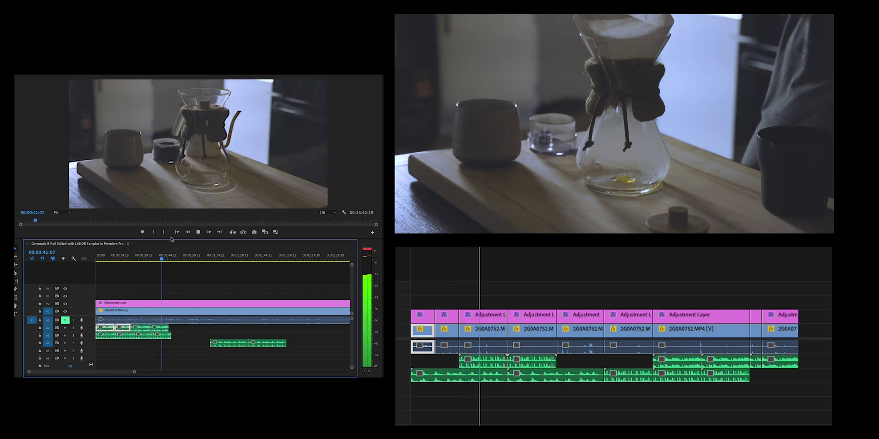
- Stop playback and adjust the repeated guitar loops on A2 so they end level with the drum loops on A3
click(198, 232)
drag(147, 329, 150, 330)
drag(169, 329, 164, 329)
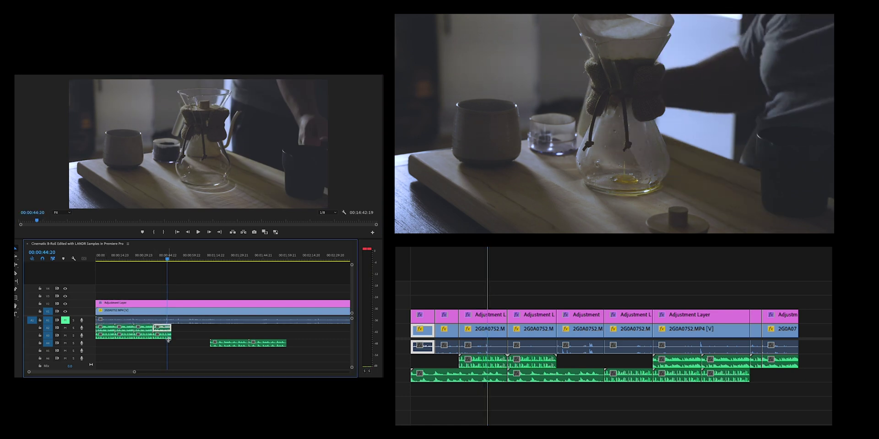
- Play the arrangement from the start, and remove the opening drum loop on A3 and the last guitar loop on A2
click(166, 312)
drag(167, 259, 96, 259)
click(198, 232)
key(space)
click(107, 335)
key(Delete)
click(166, 329)
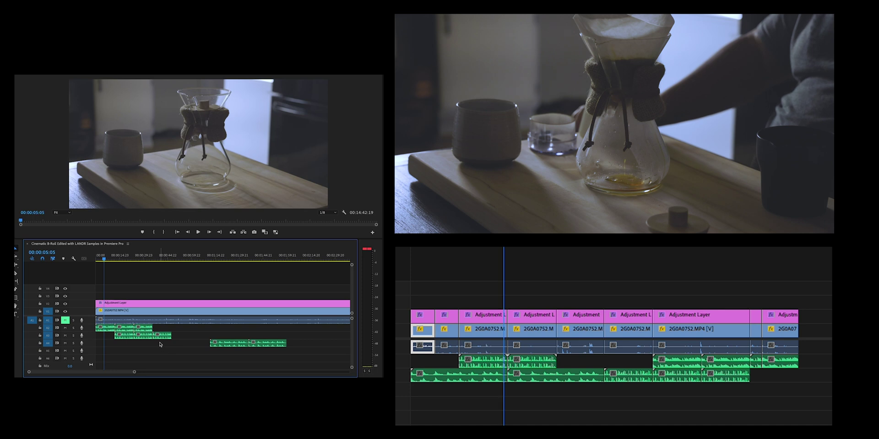
- Duplicate two guitar loops and two drum loops further along A2 and A3, and move the piano loops later on A4
drag(20, 197, 181, 328)
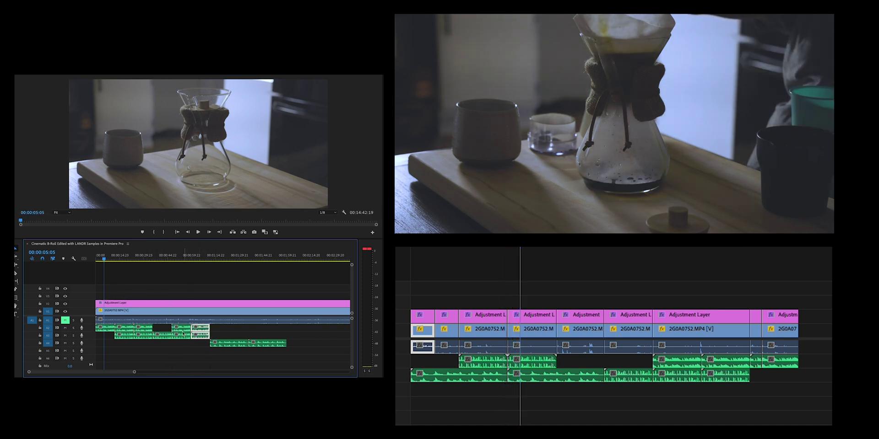
drag(134, 372, 152, 372)
drag(242, 354, 205, 343)
drag(205, 343, 268, 343)
- Play from the start and replace the guitar loops with repeated piano loops on A4, parking the guitar loops later on A2
click(202, 312)
click(97, 258)
click(198, 232)
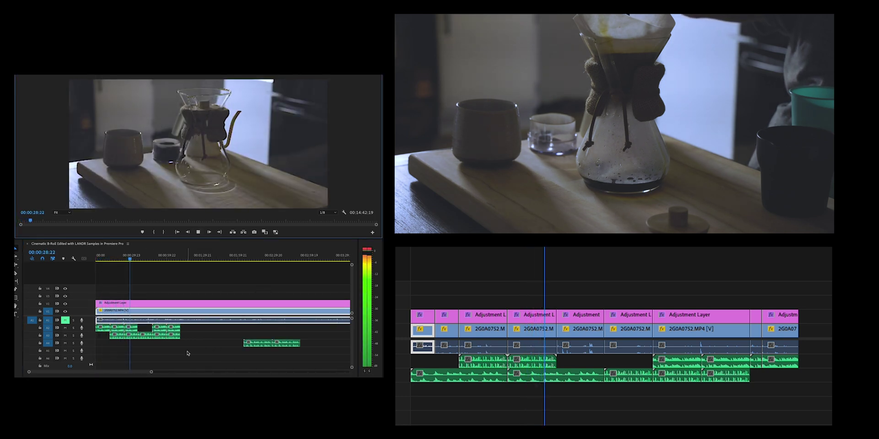
drag(261, 343, 113, 344)
drag(186, 327, 235, 333)
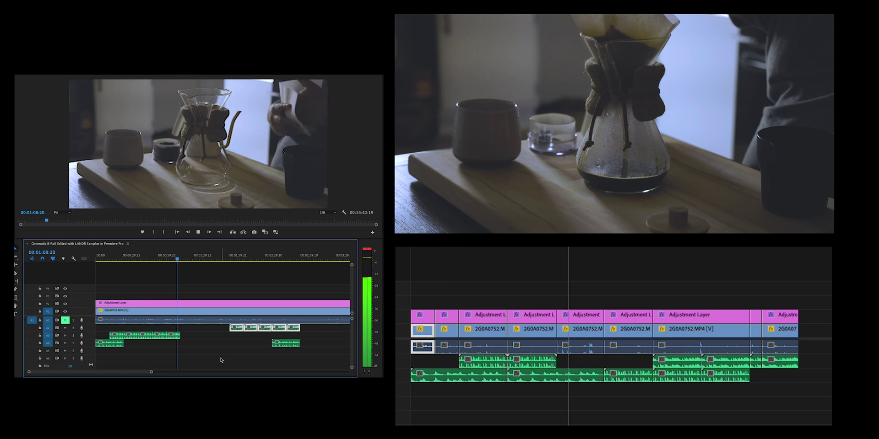
drag(292, 343, 144, 347)
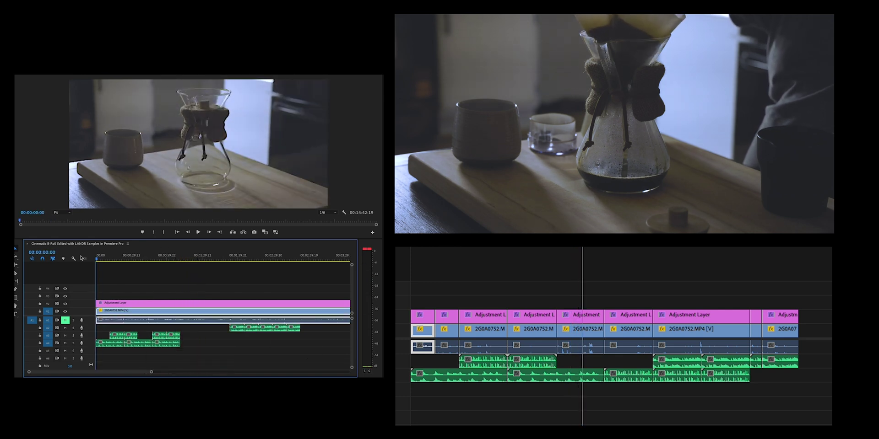
- Cut the adjustment layer and footage at the playhead, delete the unwanted section and move the remaining clips to close the gap
key(space)
drag(151, 372, 228, 372)
drag(99, 259, 127, 262)
key(super+shift+k)
key(Delete)
drag(119, 297, 139, 313)
drag(138, 314, 108, 316)
- Play back the trimmed footage with the piano and drum loops from the start of the sequence
click(96, 260)
click(198, 232)
click(198, 233)
drag(229, 372, 154, 372)
click(199, 232)
click(198, 232)
- Split the adjustment layer and footage at the playhead with the Razor tool
mouse_move(94, 372)
mouse_down()
mouse_move(65, 372)
mouse_move(105, 372)
mouse_up()
key(Right)
key(Right)
key(c)
click(174, 304)
click(174, 312)
key(v)
click(231, 259)
click(231, 312)
- Split the adjustment layer and footage again, delete the unwanted piece and slide the remaining clips against the first clip
mouse_move(128, 259)
mouse_down()
mouse_move(187, 259)
mouse_move(115, 259)
mouse_move(137, 259)
mouse_up()
key(Left)
key(Left)
key(Left)
key(Left)
key(Left)
key(c)
click(136, 304)
click(136, 312)
key(v)
click(125, 312)
key(Delete)
drag(152, 311, 129, 312)
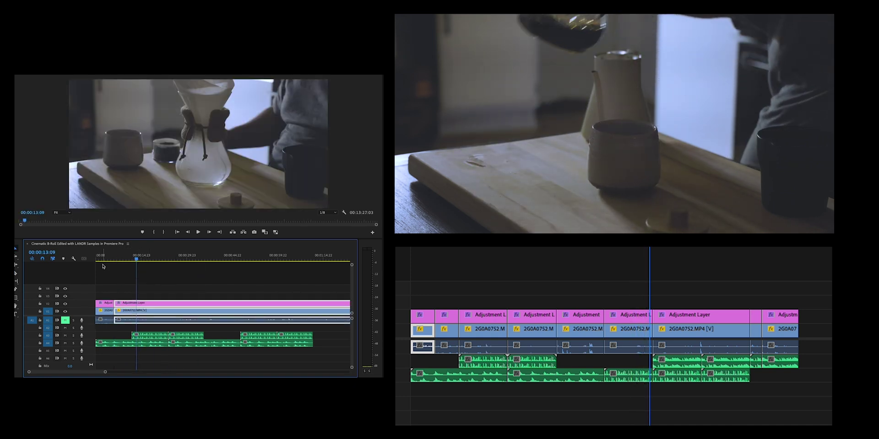
- Play the first cut and split the adjustment layer and footage where the drum loops start on A3
click(198, 233)
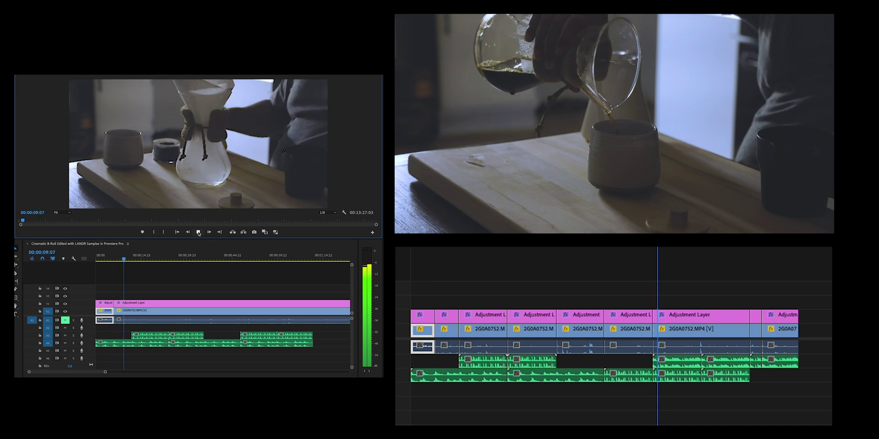
click(198, 232)
click(151, 312)
key(c)
click(132, 304)
click(132, 312)
- Cut the footage and adjustment layer further along, delete the section in between and move the rest up against the second clip
drag(132, 259, 130, 277)
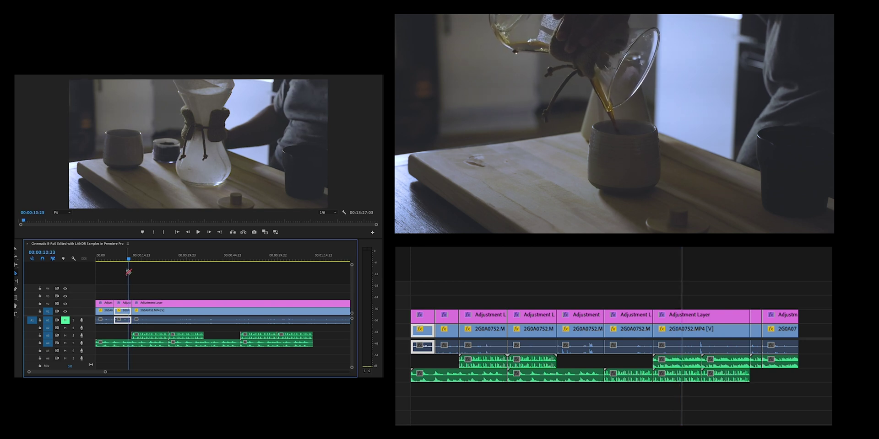
drag(130, 262, 269, 289)
click(269, 303)
click(270, 311)
key(v)
key(Delete)
drag(270, 260, 300, 322)
drag(298, 313, 161, 317)
- Play back the recut footage against the piano and drum loops to check the timing of the cuts
click(198, 232)
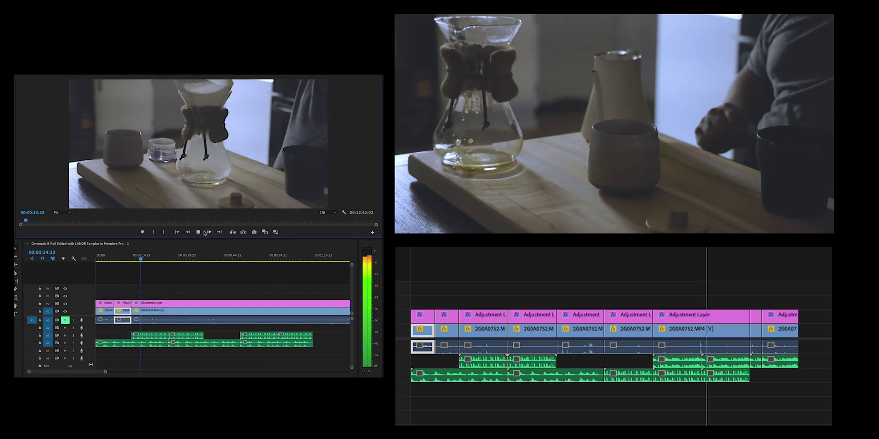
click(198, 233)
click(143, 312)
mouse_move(123, 304)
mouse_down()
mouse_move(140, 298)
mouse_move(110, 296)
mouse_move(110, 305)
mouse_up()
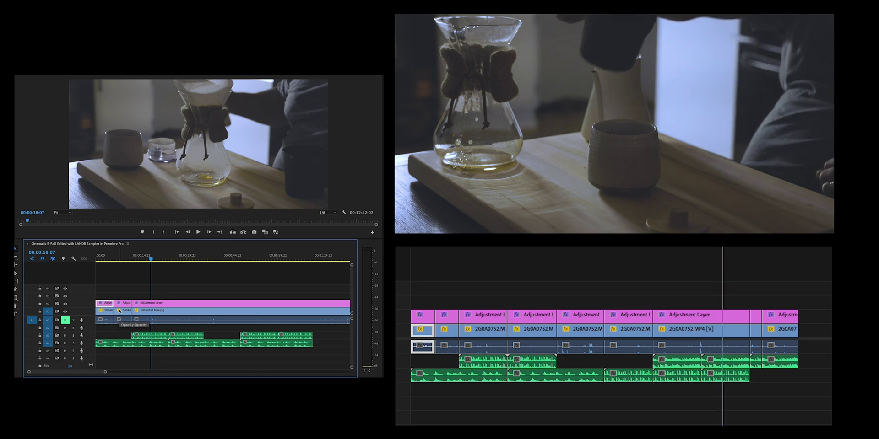
click(142, 311)
click(135, 260)
click(198, 232)
click(198, 232)
key(space)
- Shift the drum loops on A3 slightly later so their edges line up with the piano loops on A4
click(175, 311)
key(equal)
key(equal)
key(equal)
key(space)
key(space)
key(minus)
key(minus)
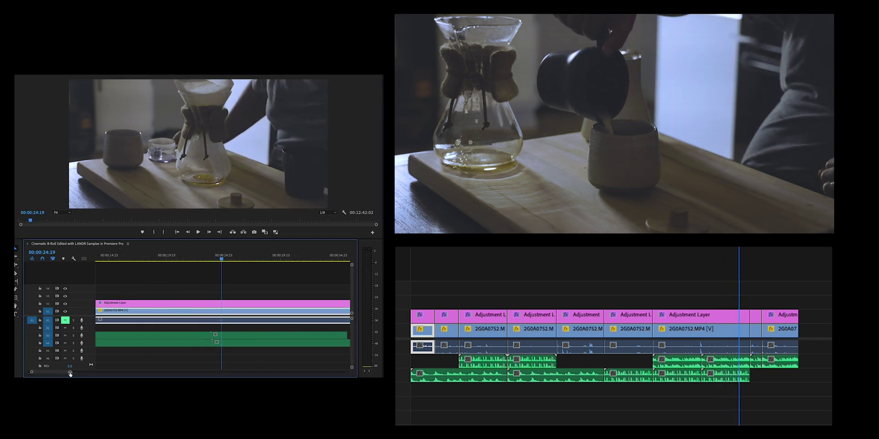
click(195, 338)
drag(249, 337, 255, 337)
click(192, 337)
click(152, 259)
drag(86, 372, 56, 376)
drag(247, 336, 253, 336)
drag(38, 372, 84, 373)
drag(256, 336, 253, 335)
- Split the footage and adjustment layer at the join between the first two piano loops and review the edit
key(c)
click(236, 311)
click(235, 304)
click(199, 232)
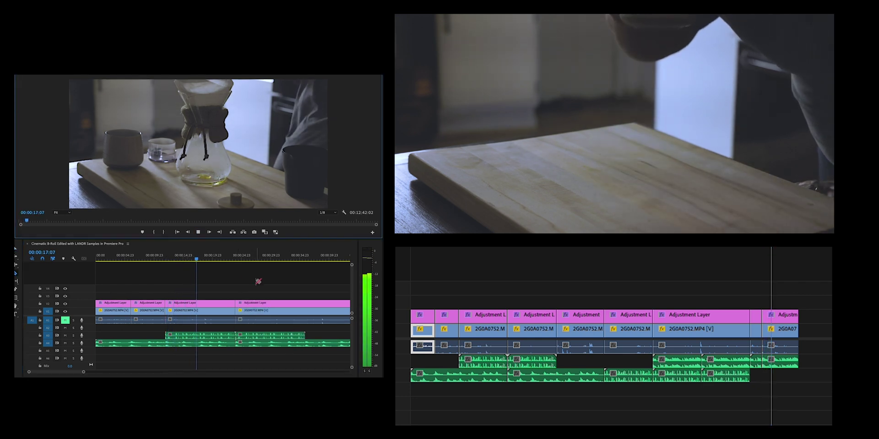
key(space)
drag(228, 259, 255, 259)
drag(83, 372, 124, 372)
click(163, 260)
drag(163, 259, 164, 260)
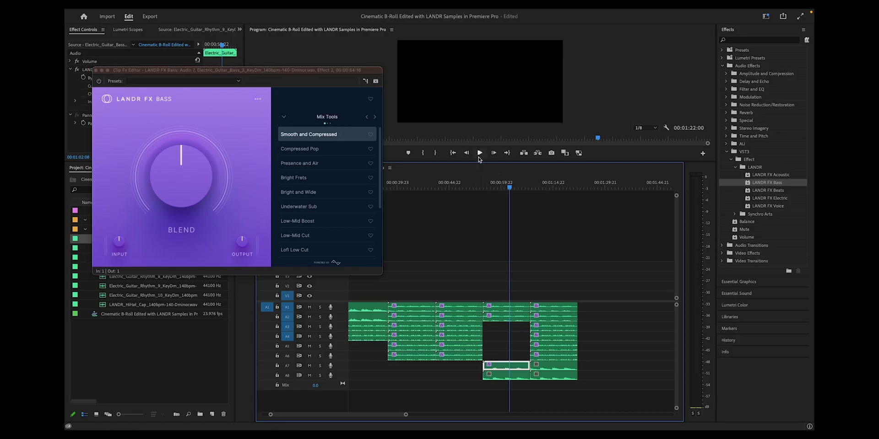
- Audition LANDR FX Bass on the bass guitar clip on A7 during playback, raise its Blend and close the effect editor
click(479, 154)
drag(184, 174, 185, 153)
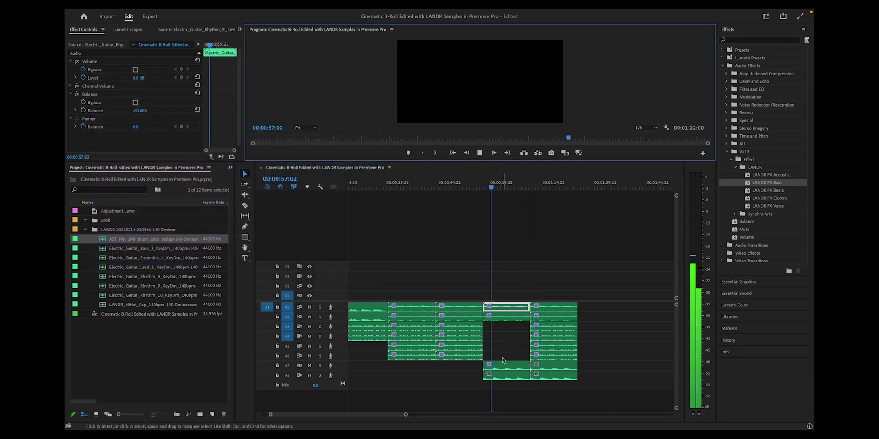
click(505, 366)
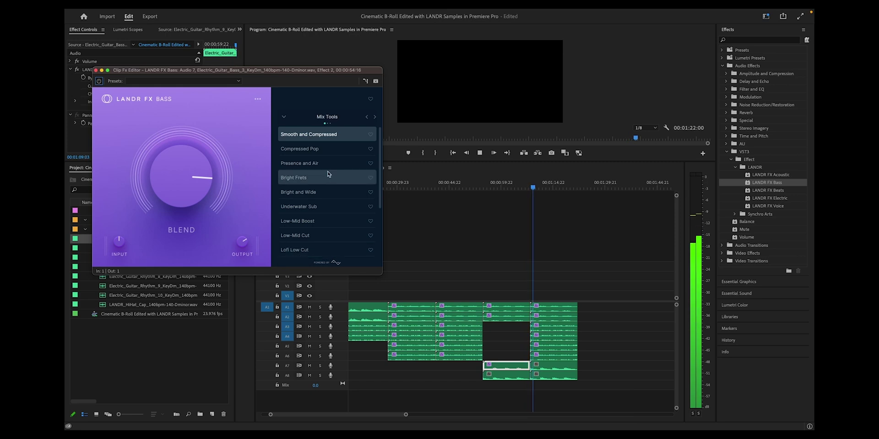
click(92, 70)
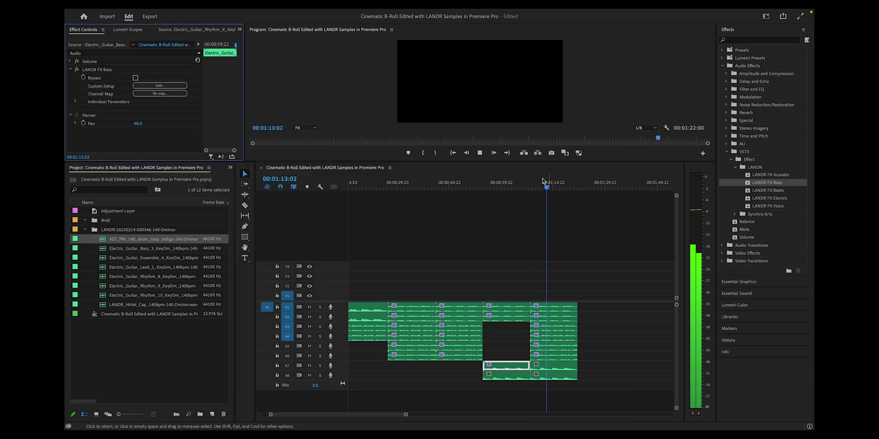
key(space)
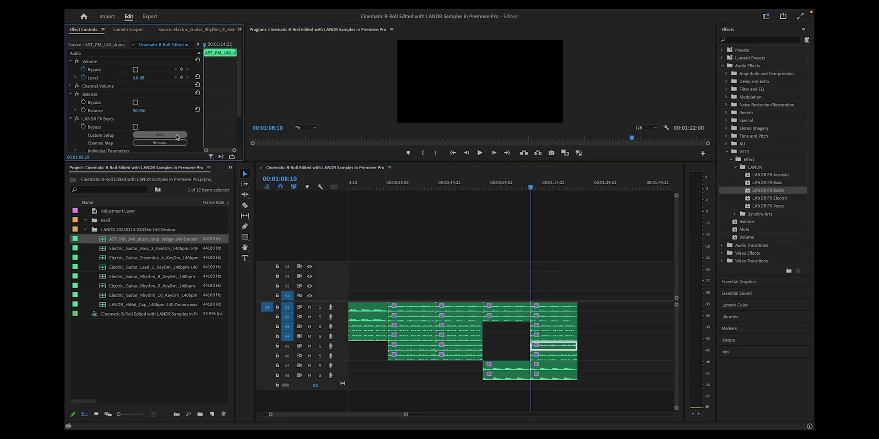
- Audition LANDR FX Beats on the A5 drum loop with Blend raised, switching from the Drumkit presets to Big Kick
click(177, 136)
drag(367, 127, 166, 86)
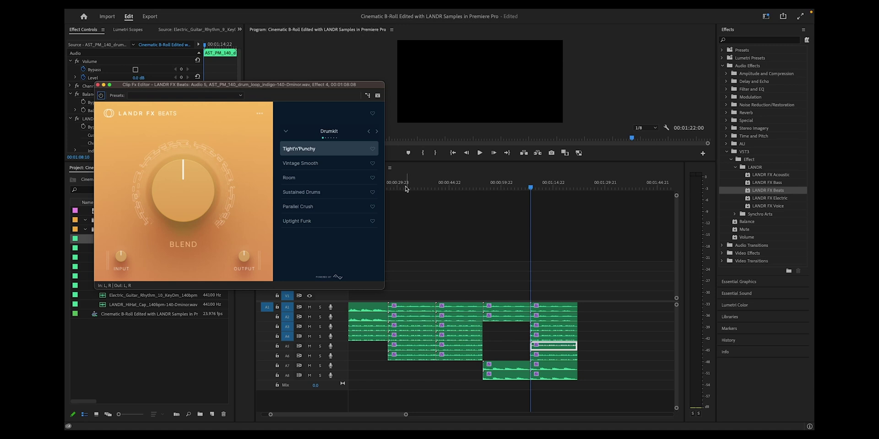
click(479, 153)
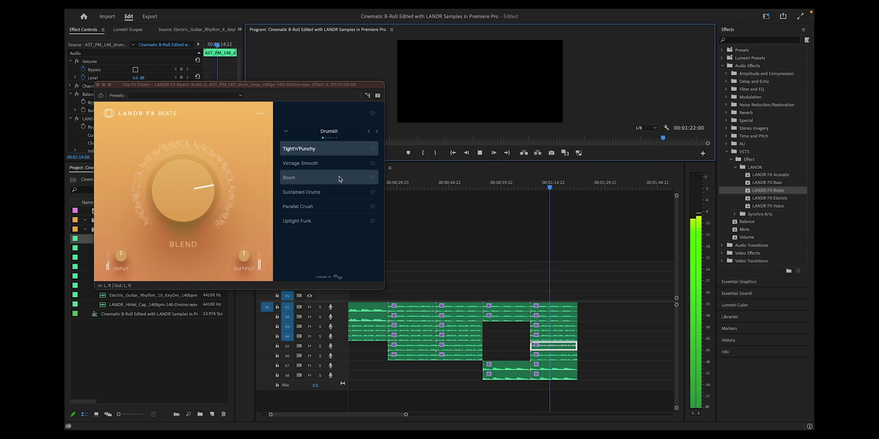
click(377, 132)
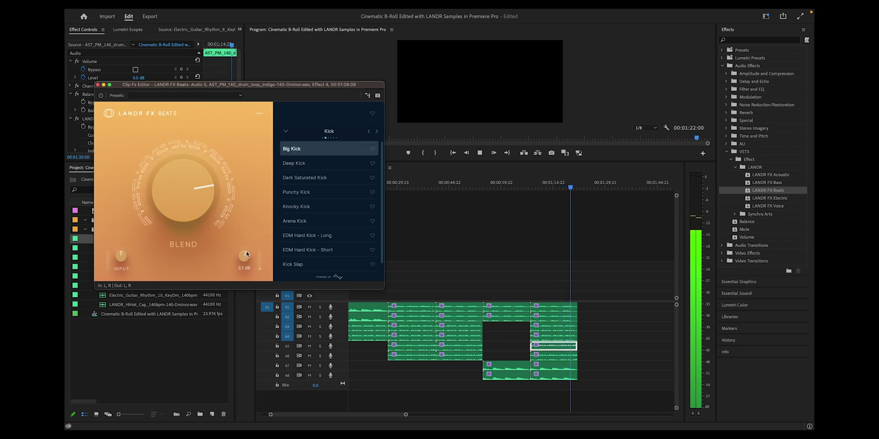
key(space)
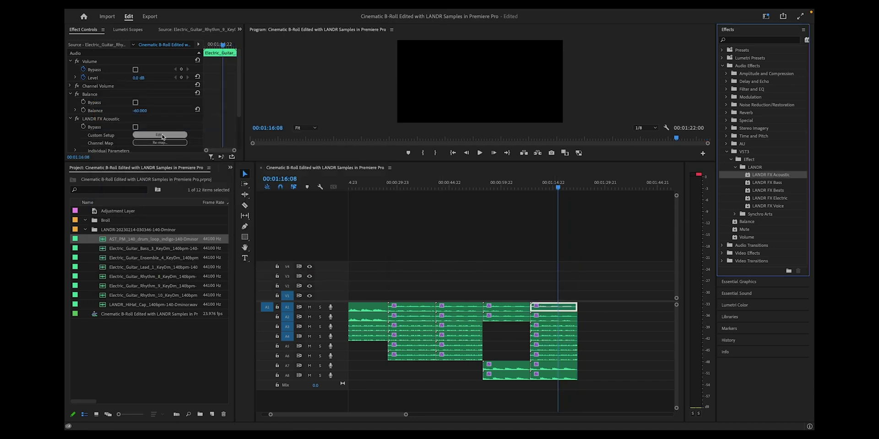
- Open LANDR FX Acoustic on the last guitar clip on A1, raise Blend with Dreamy Chorus and play from the clip's start
click(161, 135)
drag(433, 128, 241, 99)
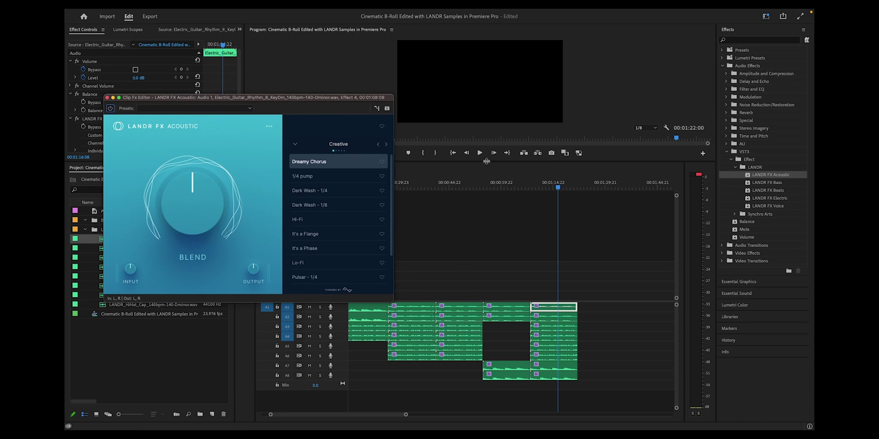
drag(558, 200, 532, 195)
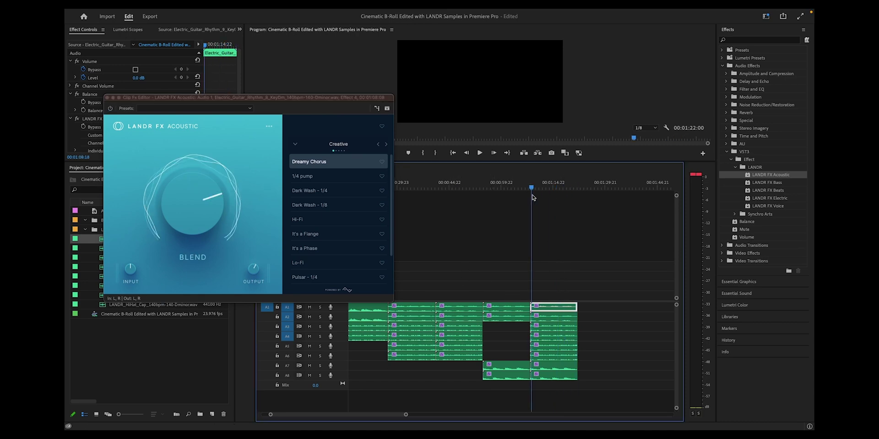
click(481, 155)
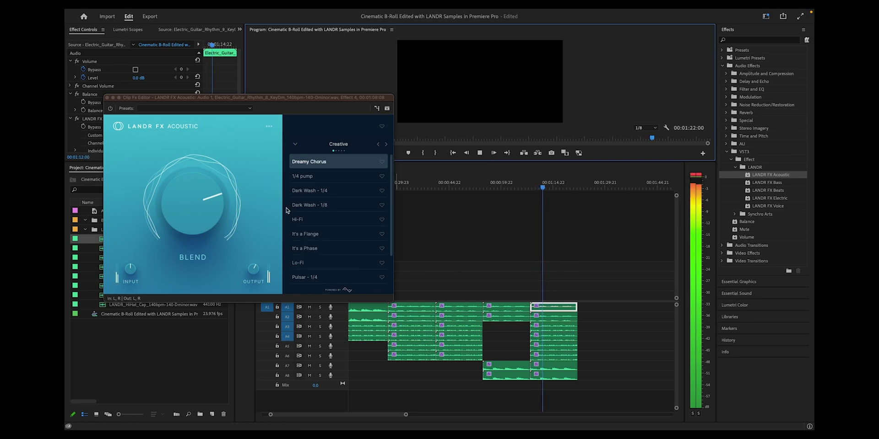
- Close the LANDR FX Acoustic editor and copy the effect from the guitar clip
click(293, 97)
drag(293, 97, 420, 83)
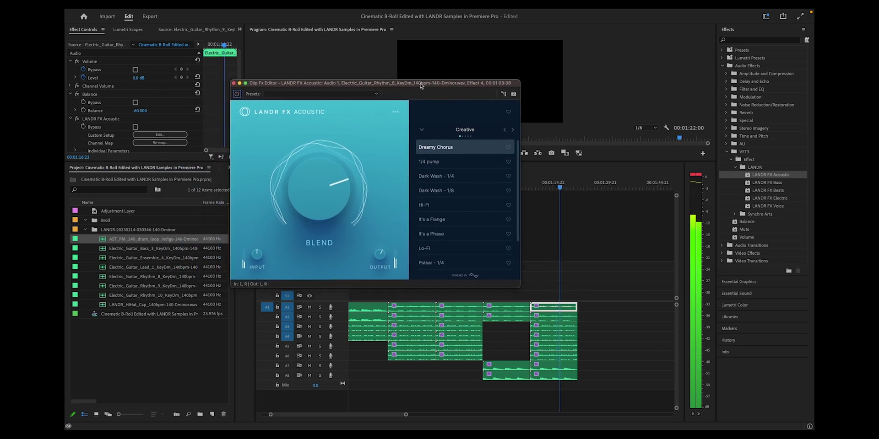
click(234, 83)
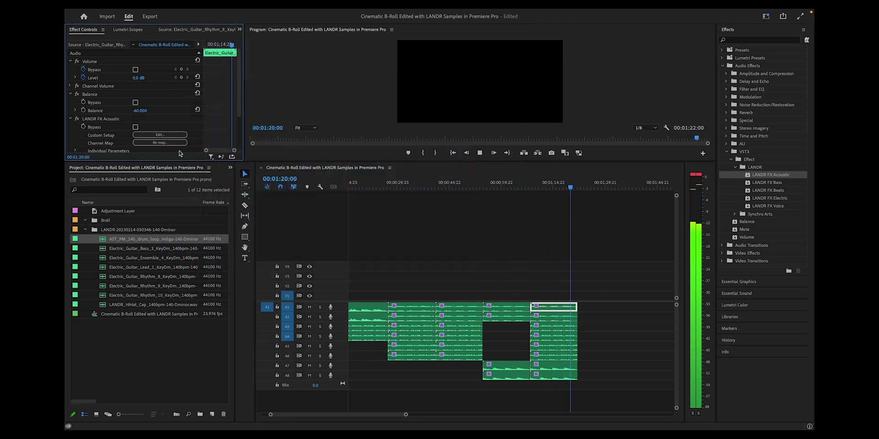
right_click(109, 120)
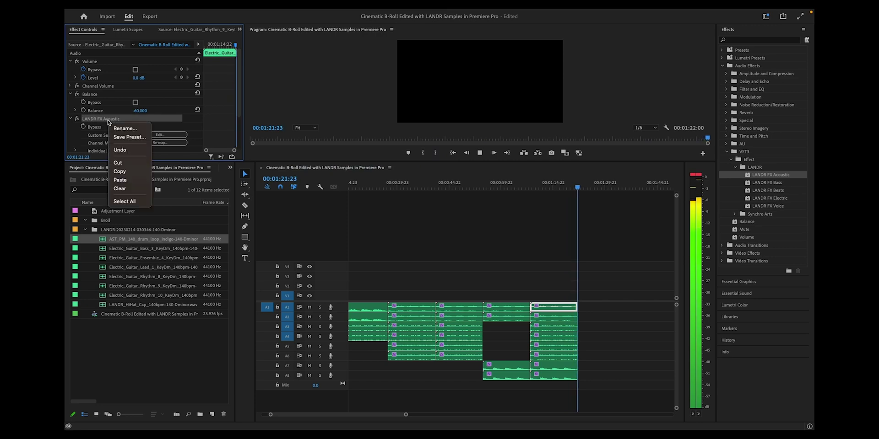
click(129, 172)
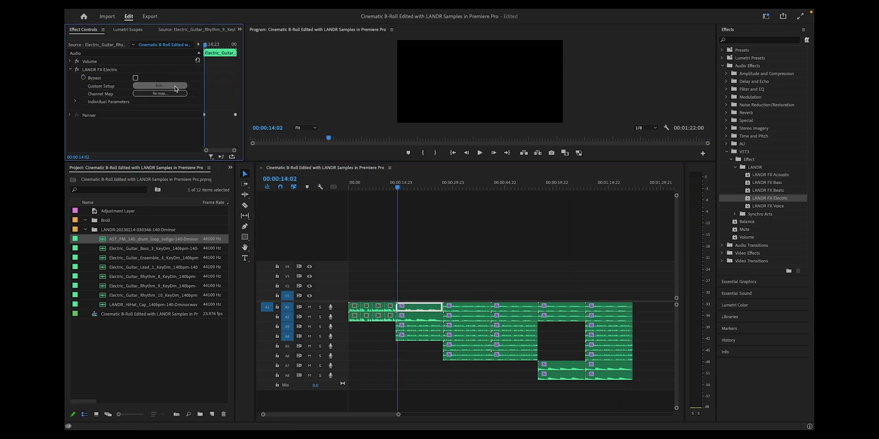
- Open LANDR FX Electric on the A1 rhythm guitar clip at 00:00:14:02, set Blend to 68.0 % and start playback
click(159, 86)
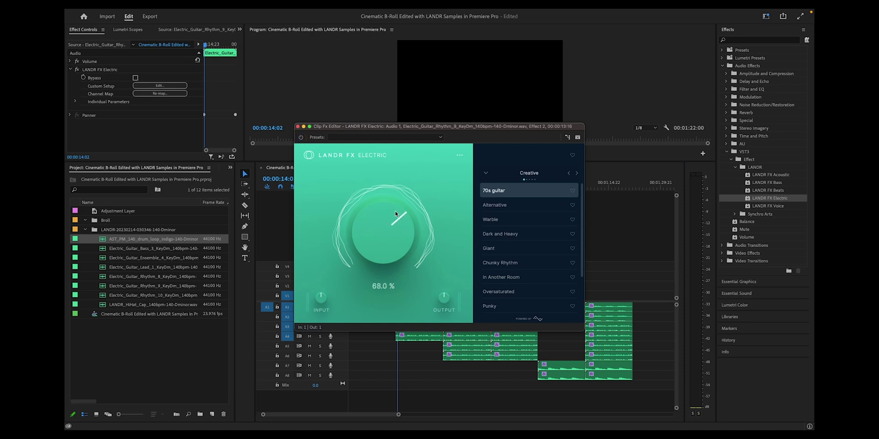
drag(419, 126, 337, 75)
drag(400, 76, 315, 81)
click(479, 153)
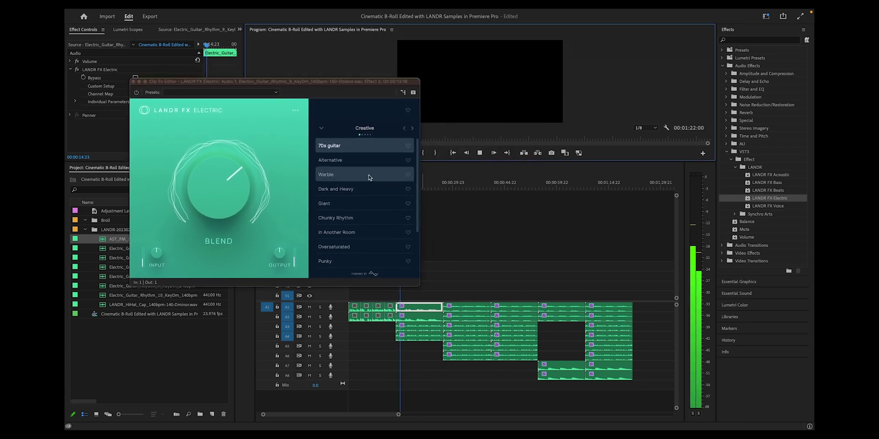
- Try the Warble and Dark and Heavy presets, setting Blend to 71.0 % and raising Output to 3.1 dB
click(348, 179)
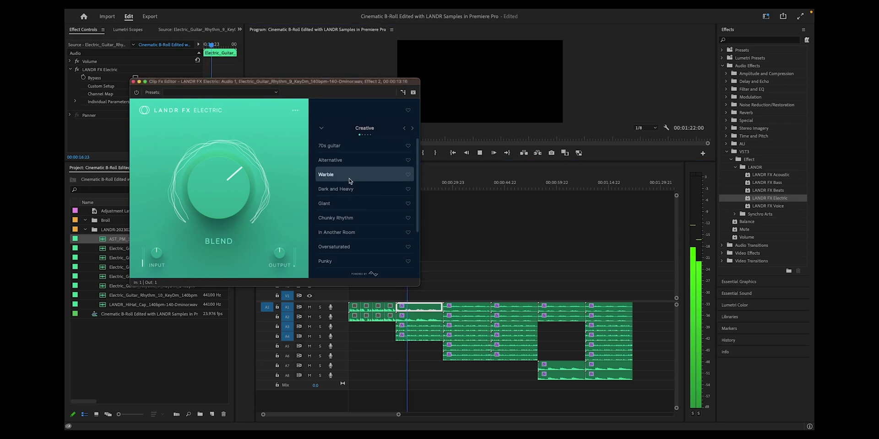
click(352, 192)
mouse_move(243, 189)
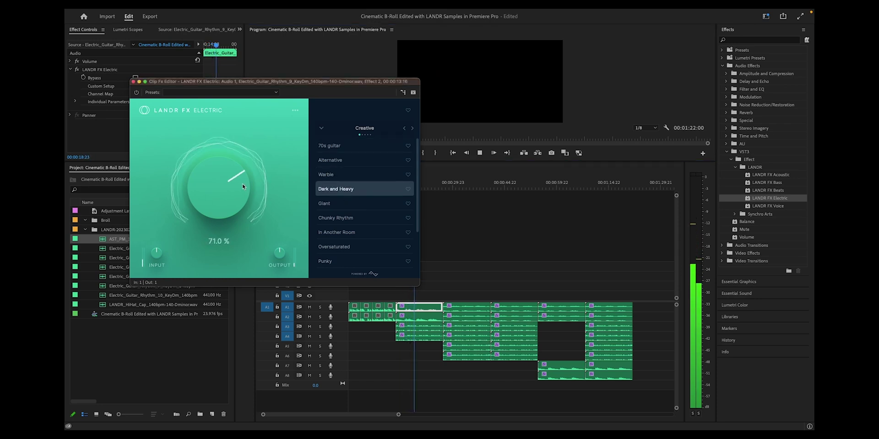
drag(277, 251, 276, 248)
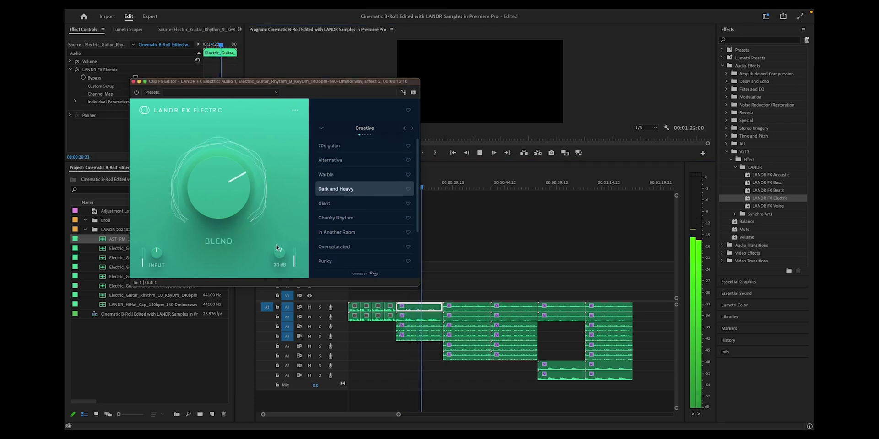
- Try the Oversaturated preset, switch to Punky and raise both Blend and Output
click(345, 248)
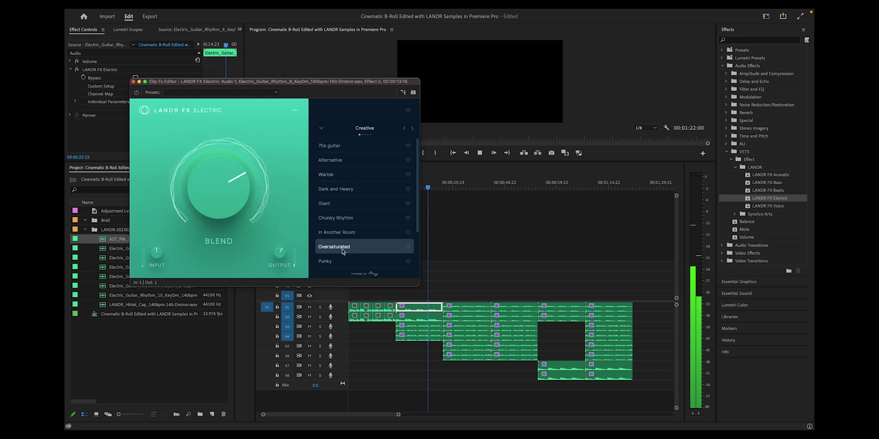
click(333, 261)
mouse_move(242, 189)
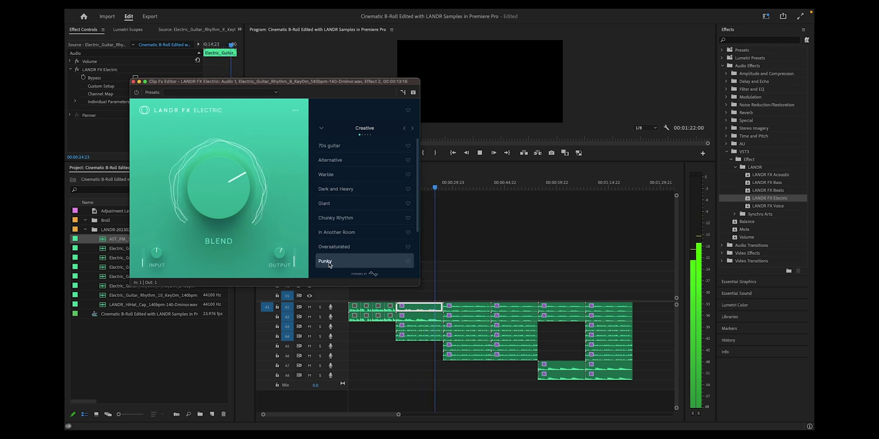
drag(243, 188, 243, 183)
drag(283, 256, 282, 252)
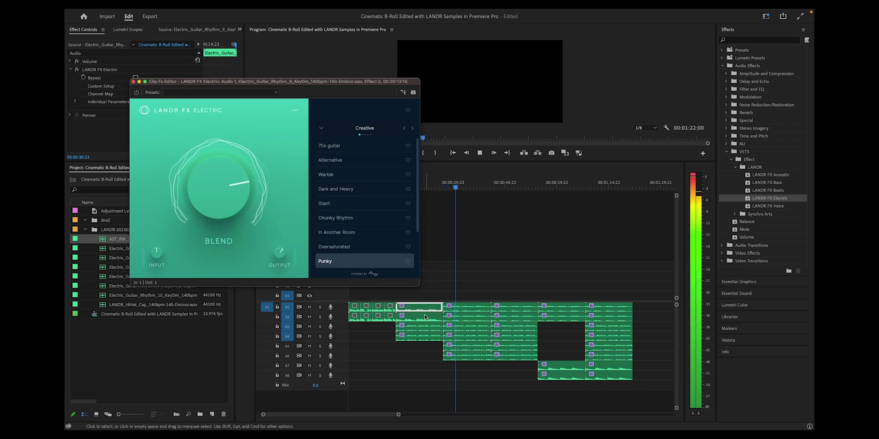
- Lower the Blend of the Punky preset slightly and close the LANDR FX Electric editor
mouse_move(248, 183)
drag(248, 182, 248, 188)
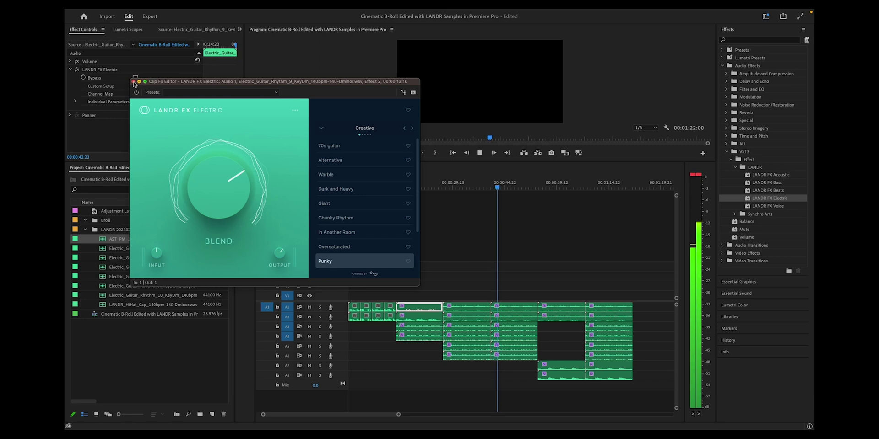
click(133, 82)
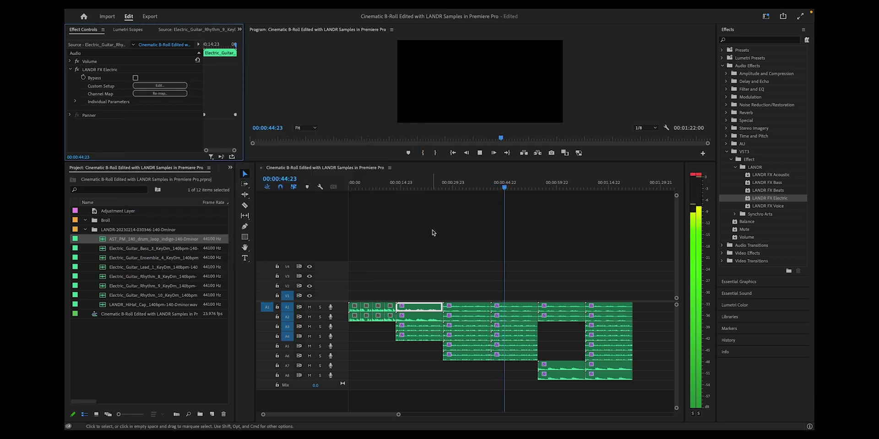
click(461, 187)
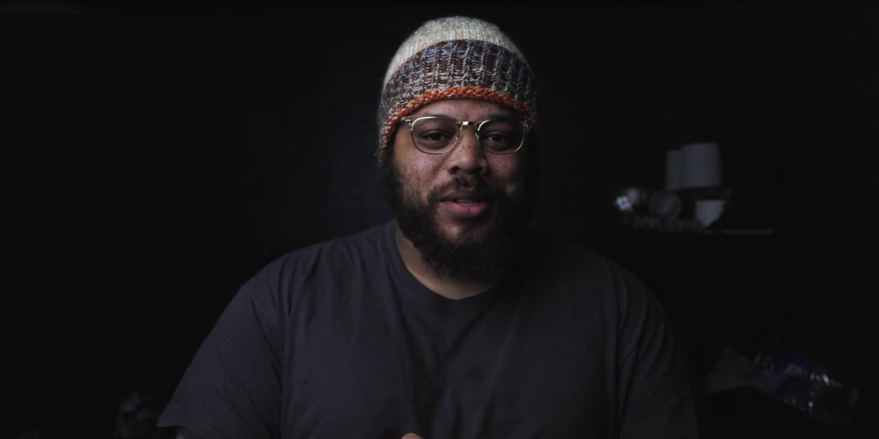